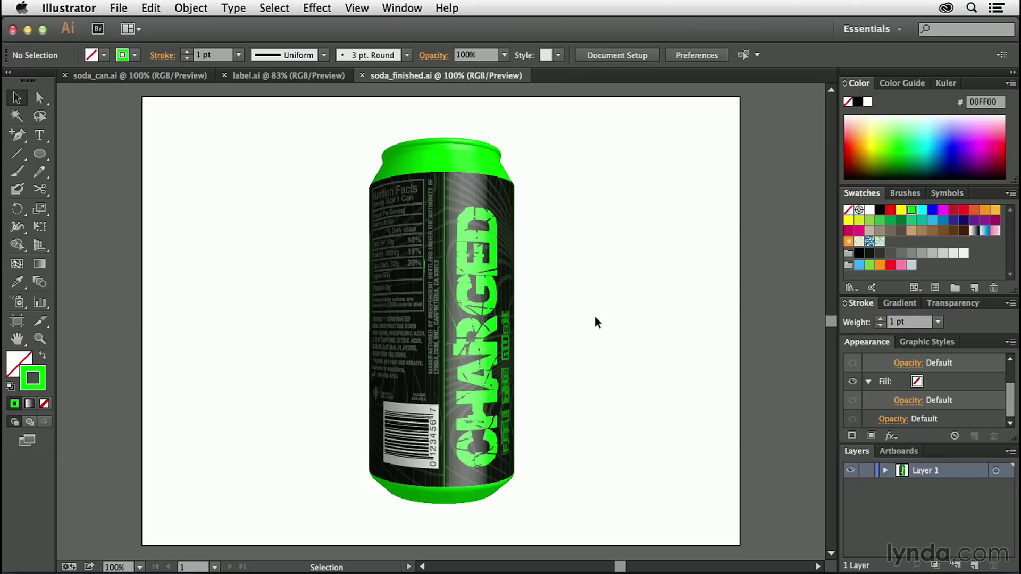
Switch from soda_finished.ai to the soda_can.ai document holding the grey can path
{"action": "left_click", "coordinate": [142, 75]}
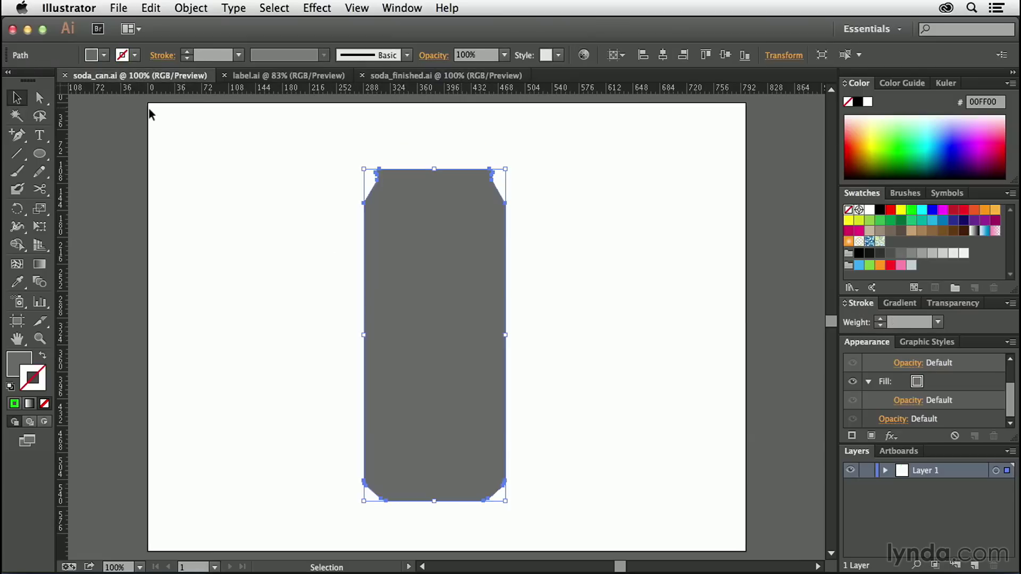
{"action": "left_click", "coordinate": [254, 210]}
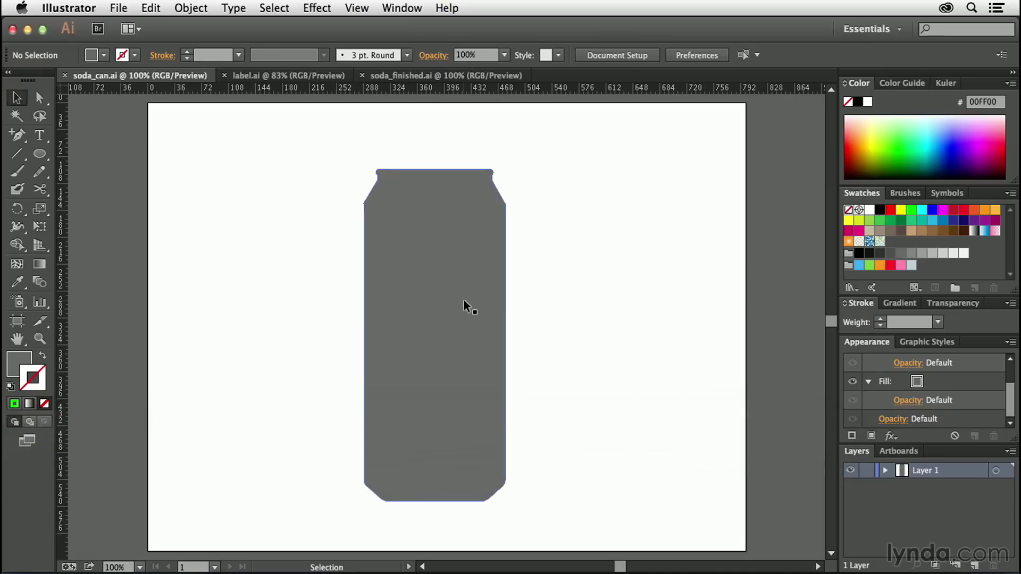
{"action": "left_click", "coordinate": [464, 301]}
{"action": "left_click", "coordinate": [606, 349]}
{"action": "left_click", "coordinate": [441, 289]}
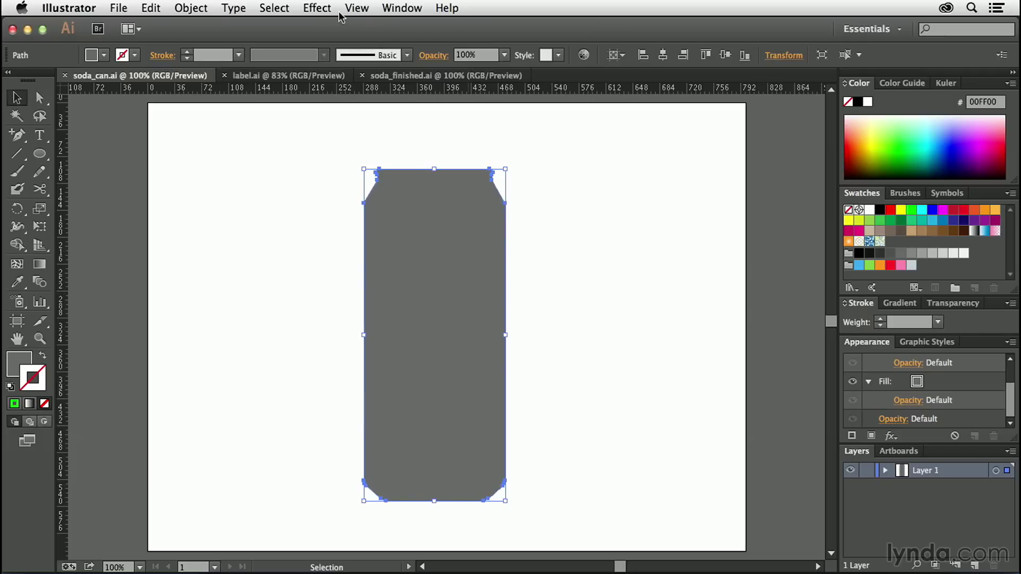
{"action": "left_click", "coordinate": [317, 7]}
{"action": "mouse_move", "coordinate": [329, 104]}
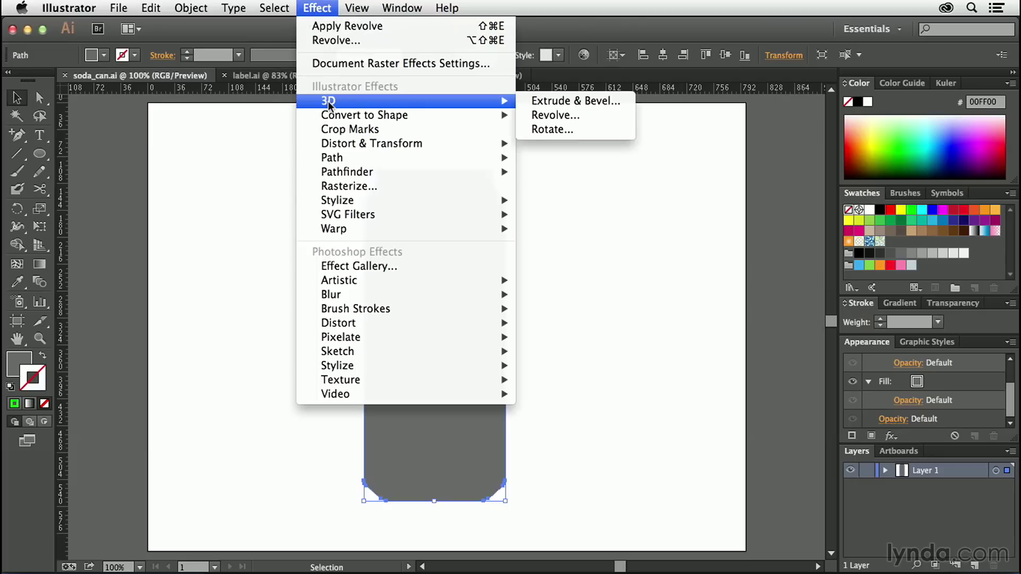
{"action": "left_click", "coordinate": [585, 118]}
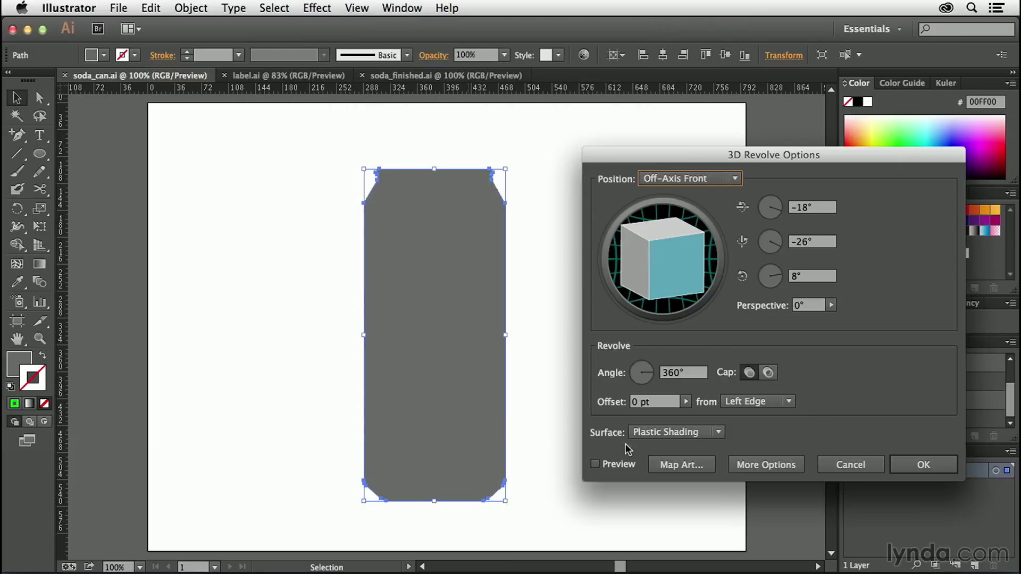
{"action": "left_click", "coordinate": [595, 463]}
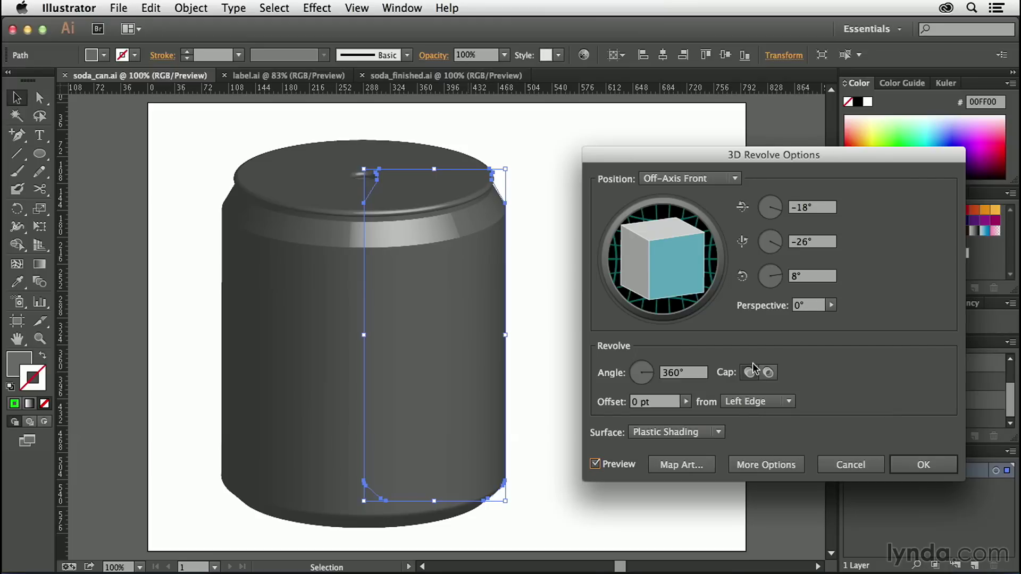
{"action": "left_click", "coordinate": [750, 365]}
{"action": "left_click", "coordinate": [850, 465]}
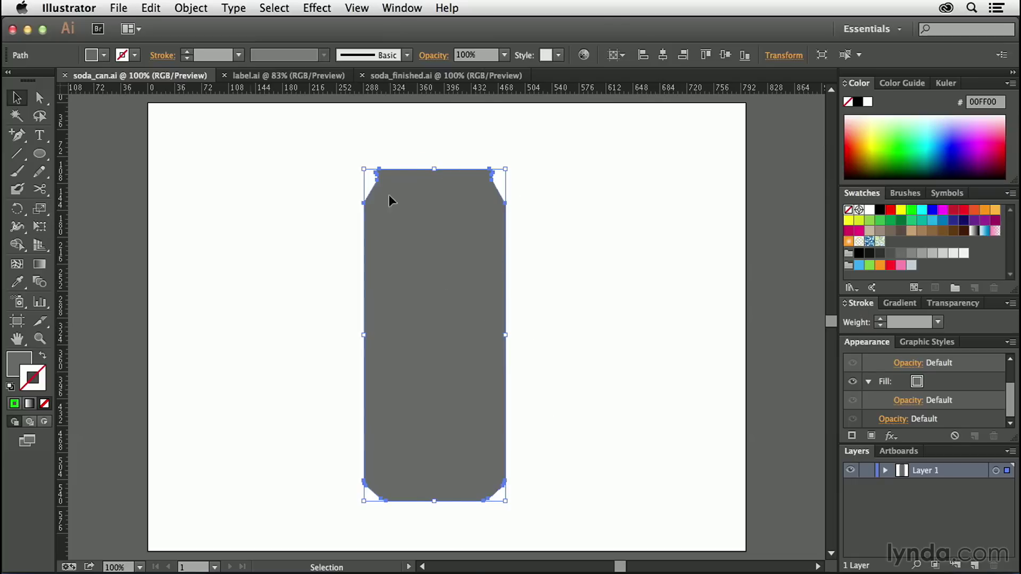
Draw a vertical line down the can's centre from top to bottom, then select both line and can
{"action": "left_click", "coordinate": [20, 155]}
{"action": "left_click_drag", "start_coordinate": [20, 156], "coordinate": [61, 153]}
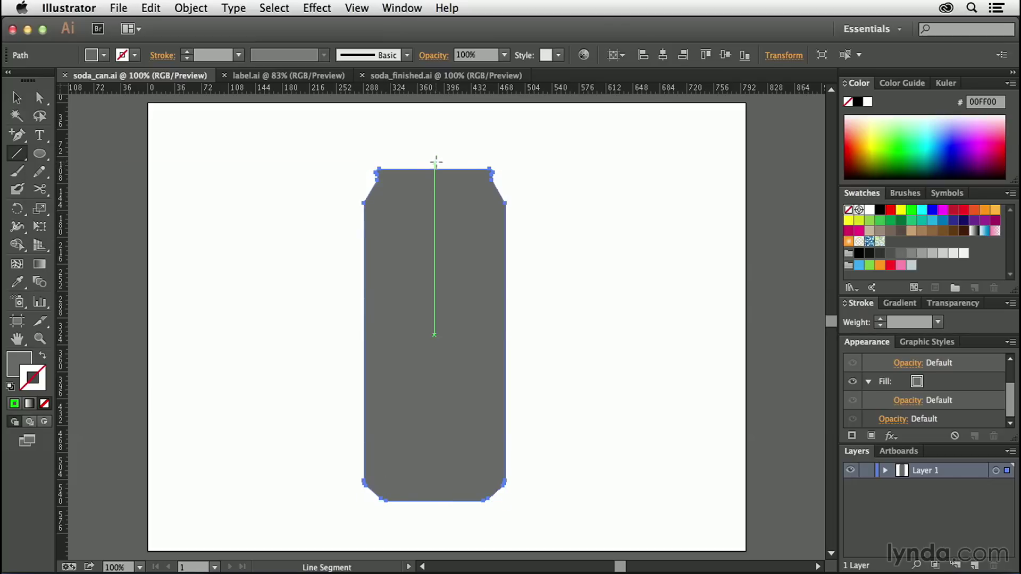
{"action": "left_click_drag", "start_coordinate": [436, 158], "coordinate": [435, 511]}
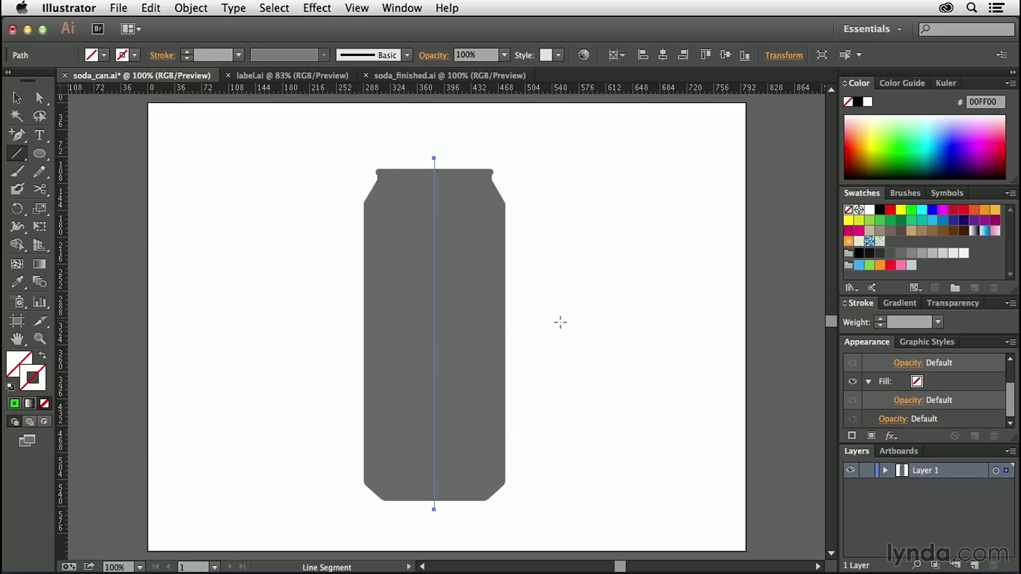
{"action": "key", "text": "v"}
{"action": "key", "text": "super+a"}
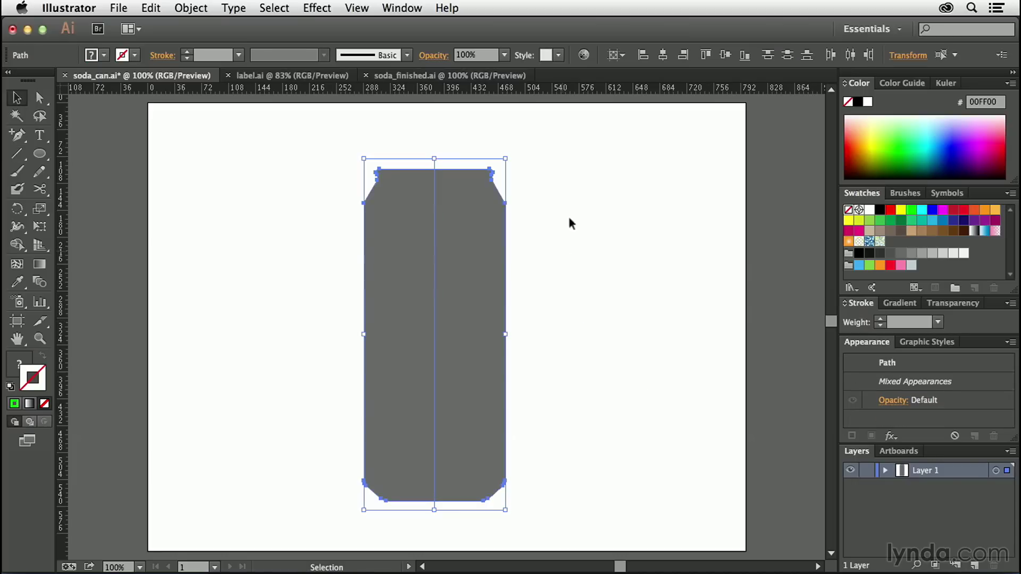
{"action": "left_click", "coordinate": [399, 8]}
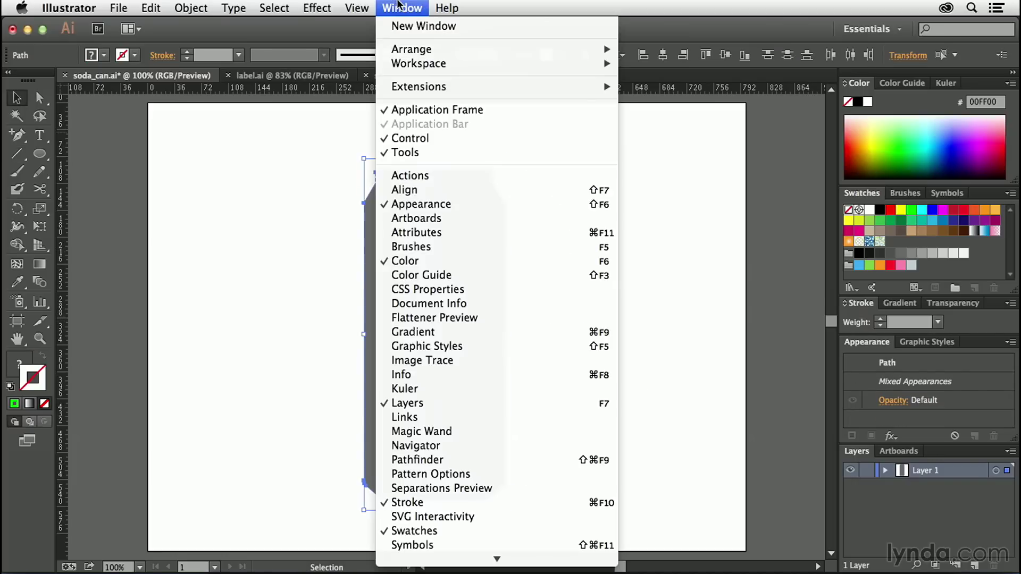
Use Pathfinder Divide to cut the can along the centre line into two grouped halves
{"action": "left_click", "coordinate": [448, 460]}
{"action": "left_click_drag", "start_coordinate": [203, 329], "coordinate": [272, 195]}
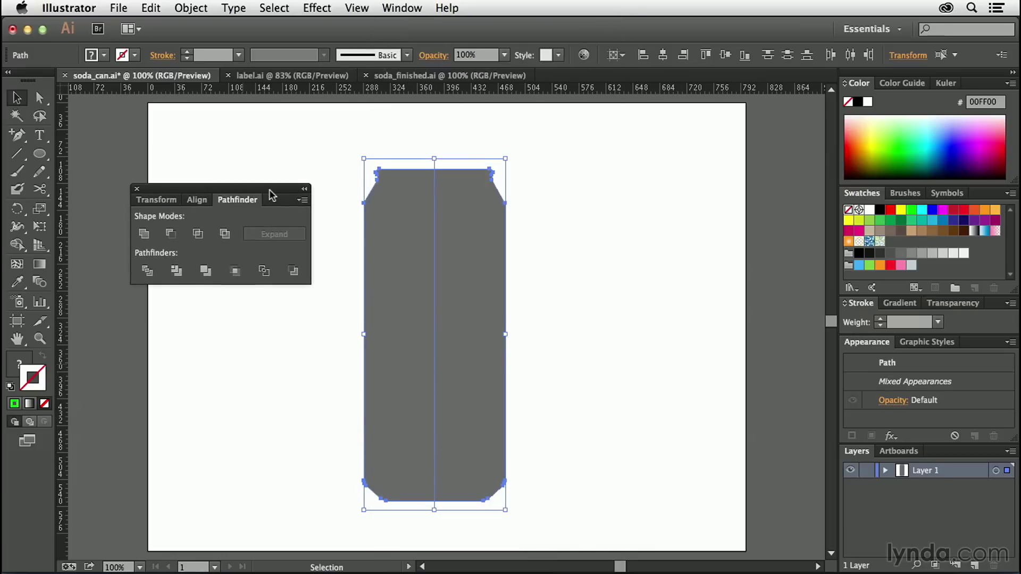
{"action": "left_click", "coordinate": [144, 275]}
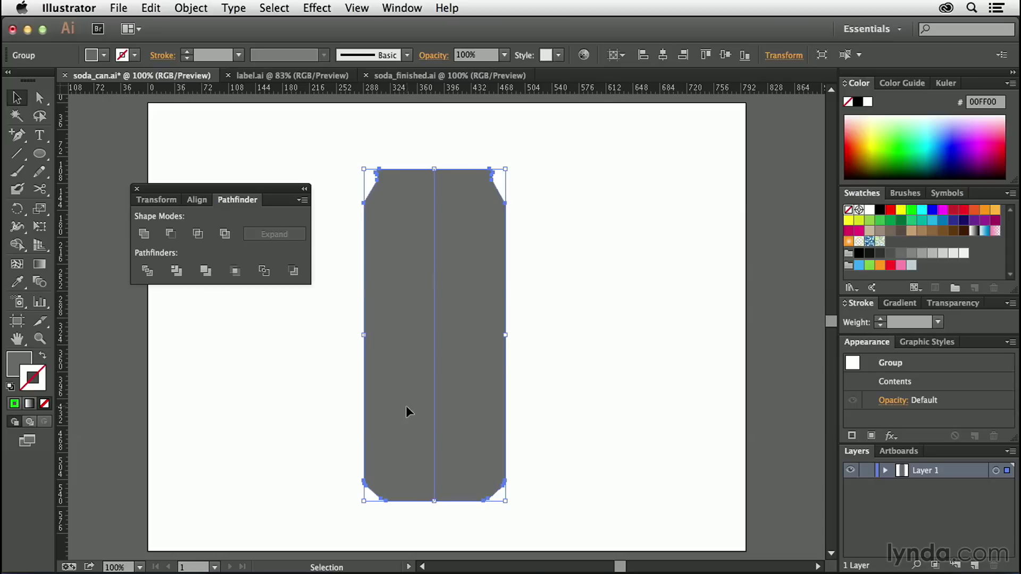
{"action": "left_click", "coordinate": [570, 345]}
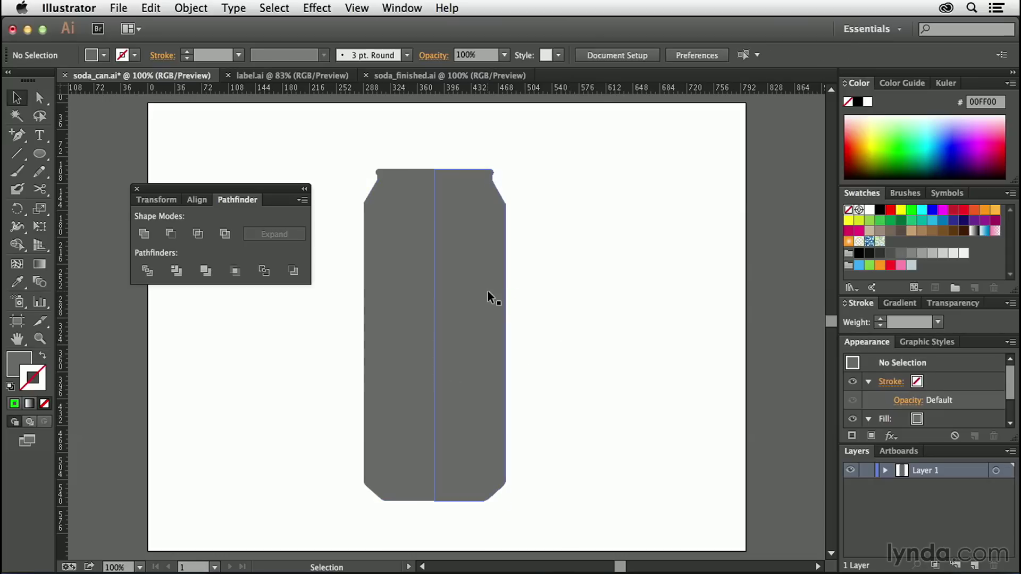
{"action": "left_click", "coordinate": [416, 279]}
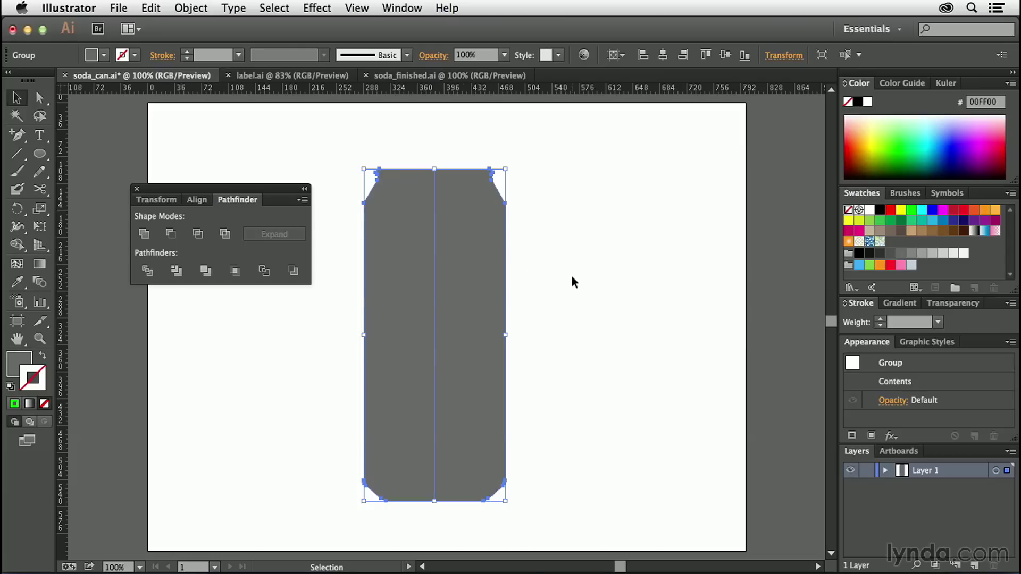
{"action": "key", "text": "a"}
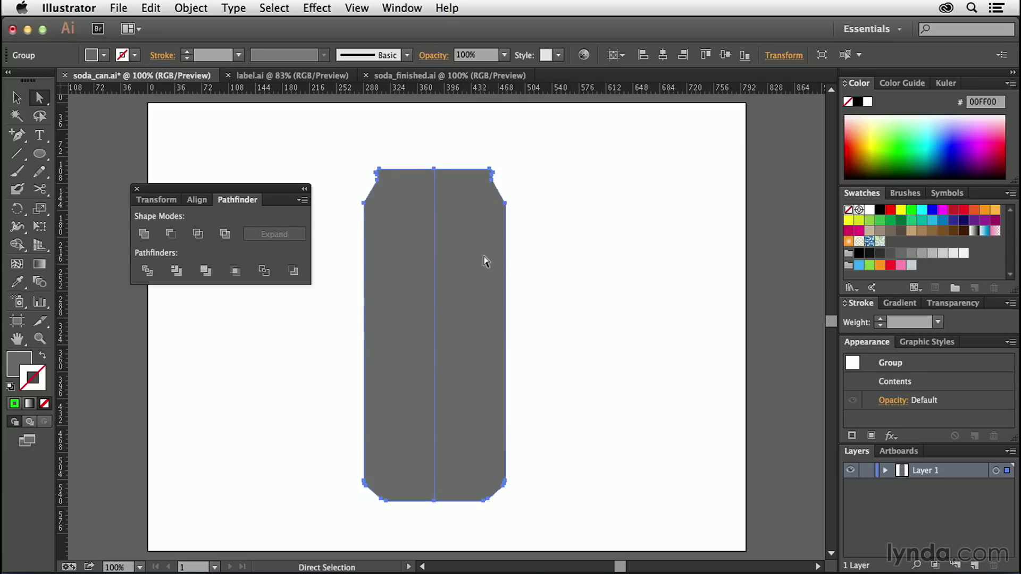
Delete the can's right half with Direct Selection and reselect the remaining left-half group
{"action": "left_click", "coordinate": [572, 267]}
{"action": "left_click", "coordinate": [500, 259]}
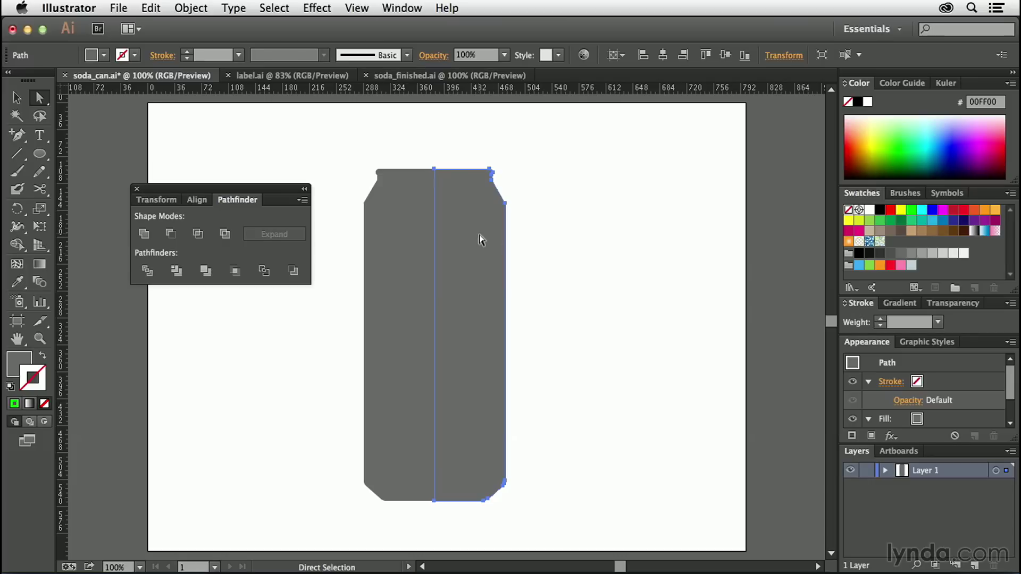
{"action": "key", "text": "Delete"}
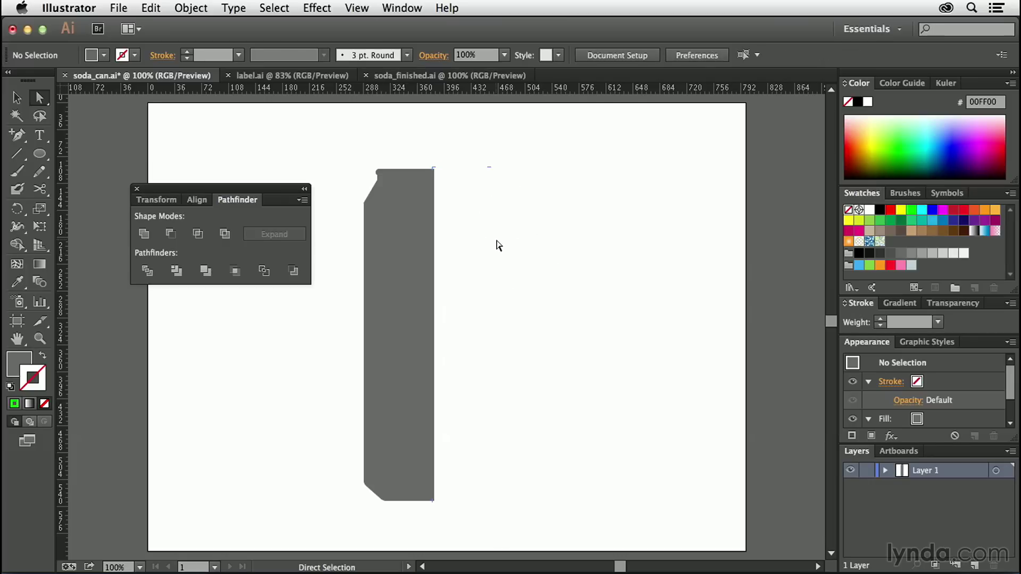
{"action": "left_click", "coordinate": [19, 98]}
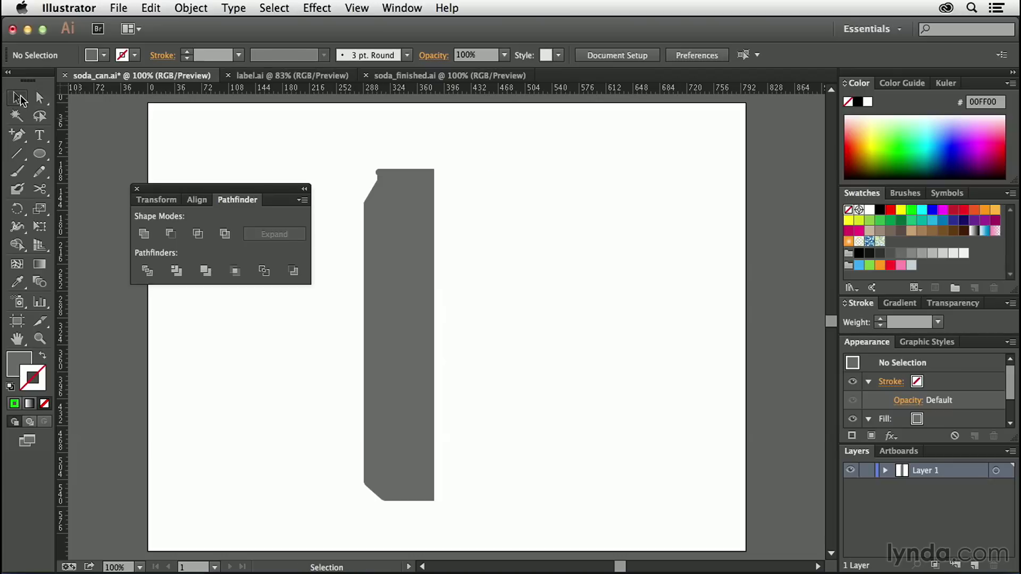
{"action": "left_click", "coordinate": [401, 284]}
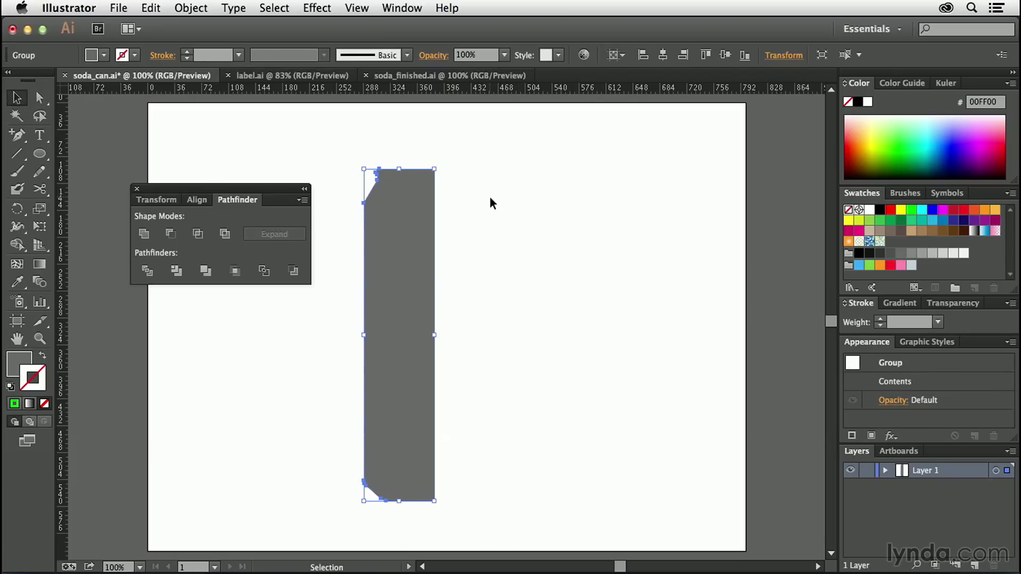
{"action": "left_click", "coordinate": [318, 8]}
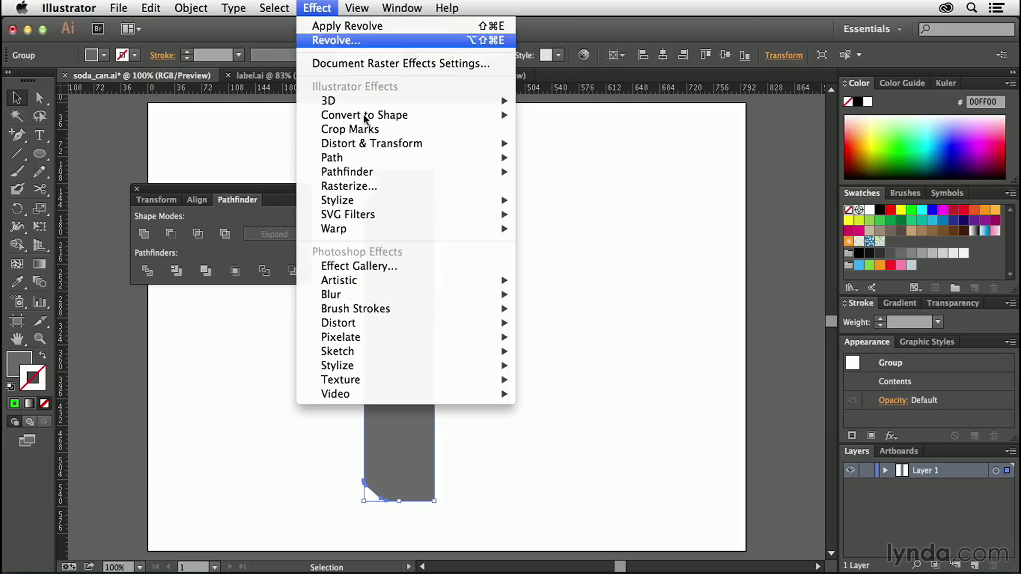
{"action": "mouse_move", "coordinate": [340, 100]}
{"action": "left_click", "coordinate": [610, 118]}
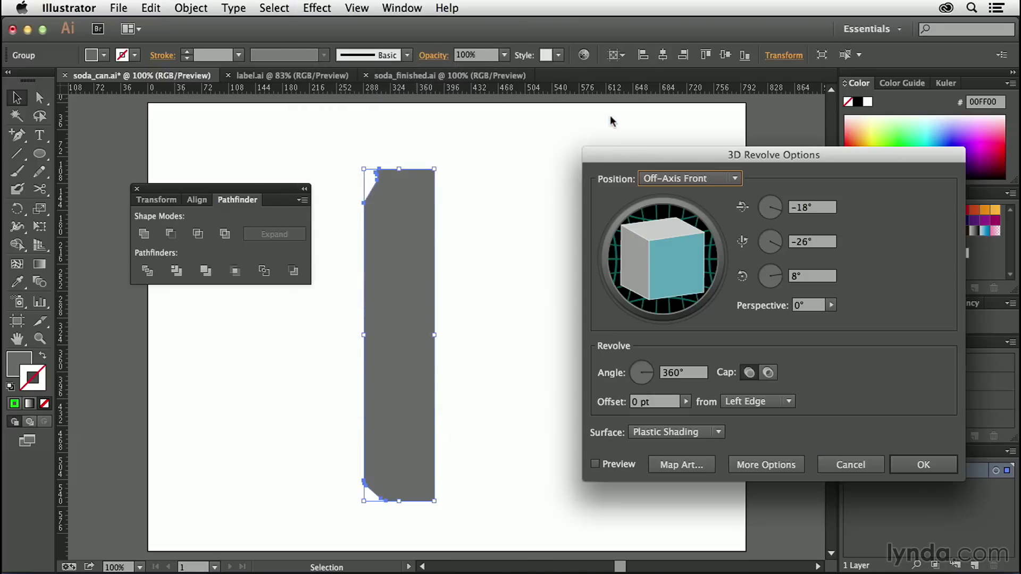
{"action": "left_click", "coordinate": [595, 464]}
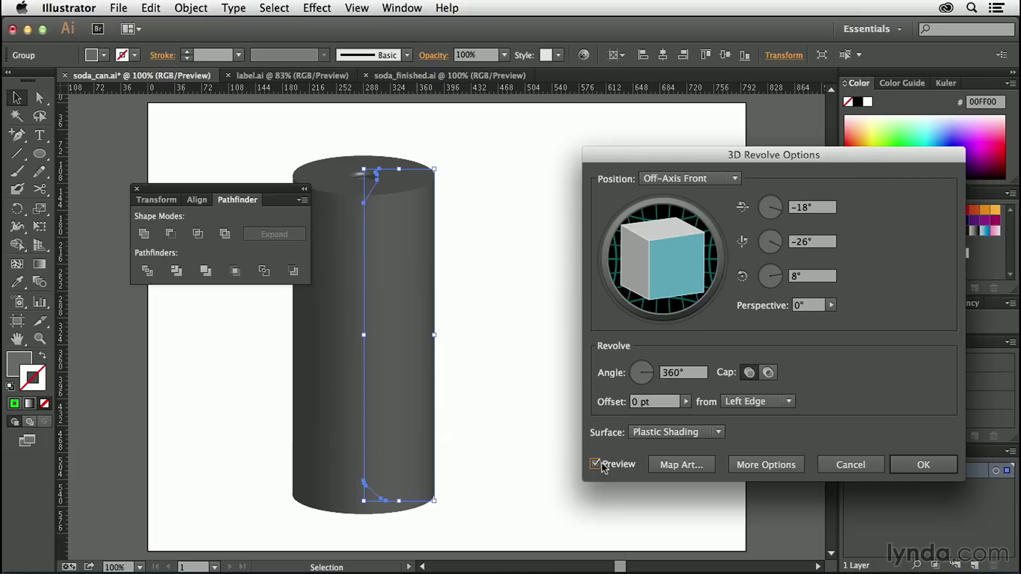
{"action": "left_click", "coordinate": [847, 464]}
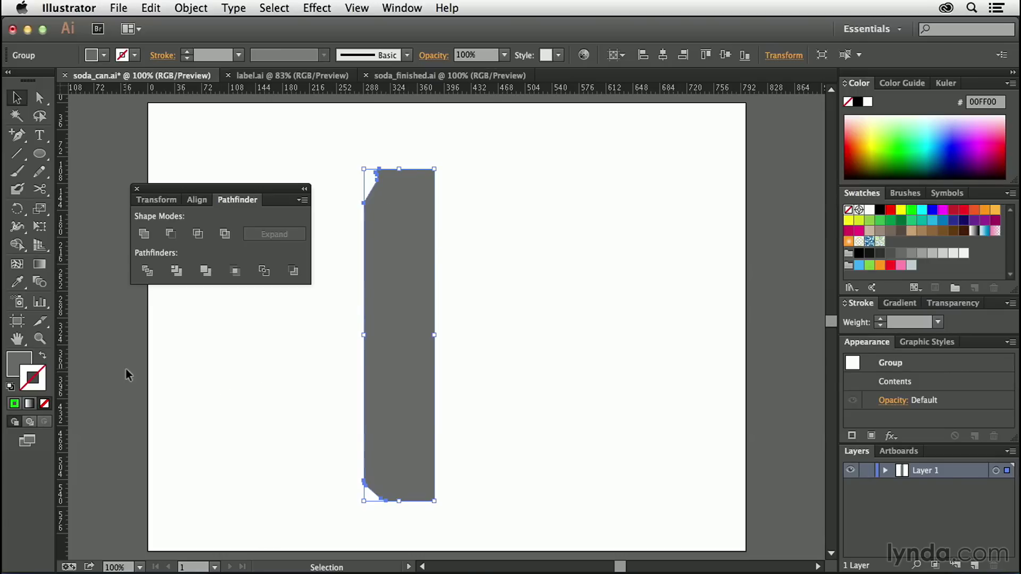
Swap fill and stroke so the half-can is an outline, then make the stroke red (FF0000)
{"action": "left_click", "coordinate": [43, 355]}
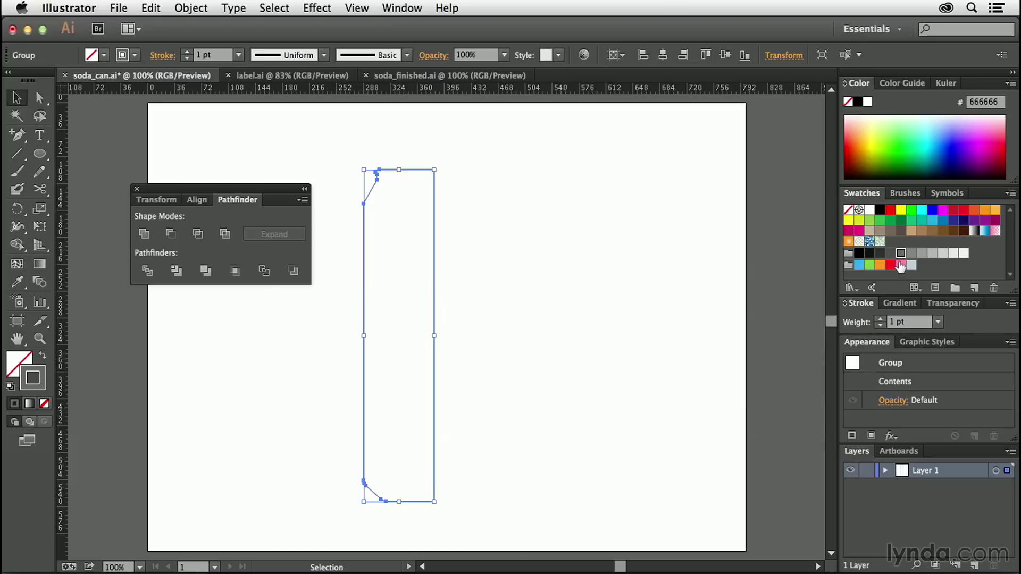
{"action": "left_click", "coordinate": [890, 211]}
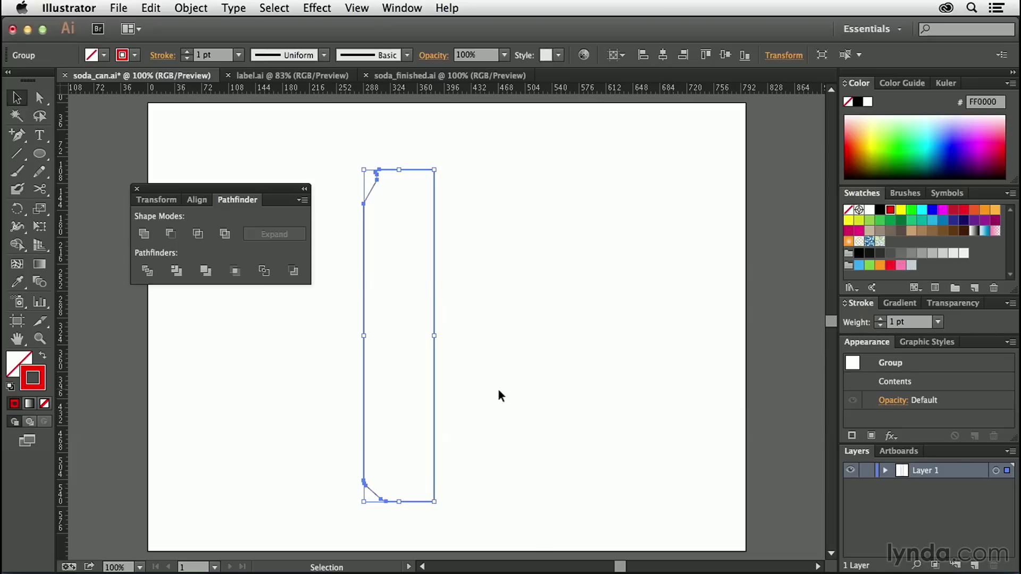
{"action": "left_click", "coordinate": [316, 8]}
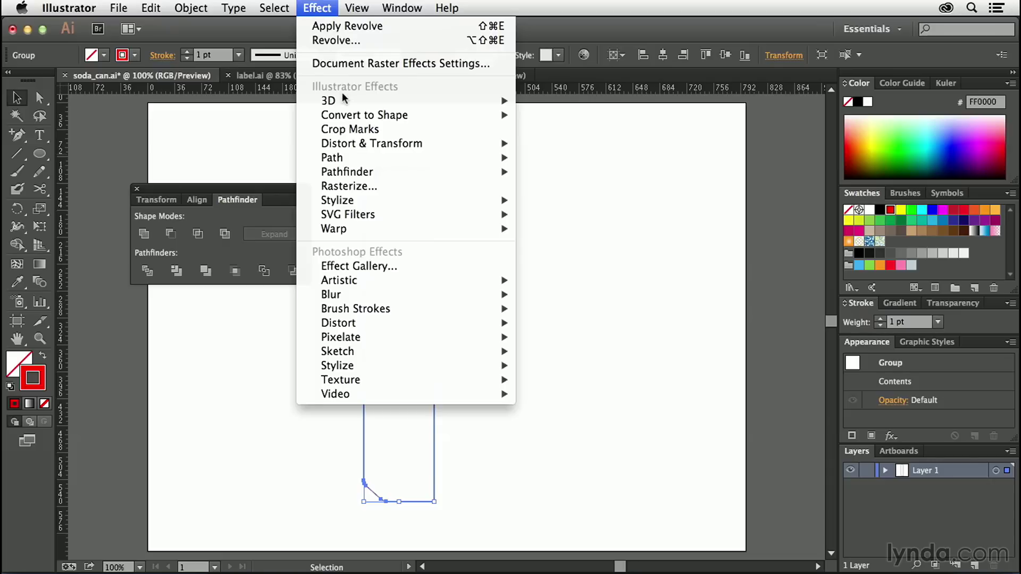
Apply 3D Revolve to the profile with Offset from Right Edge and Front position, previewing first
{"action": "mouse_move", "coordinate": [346, 102]}
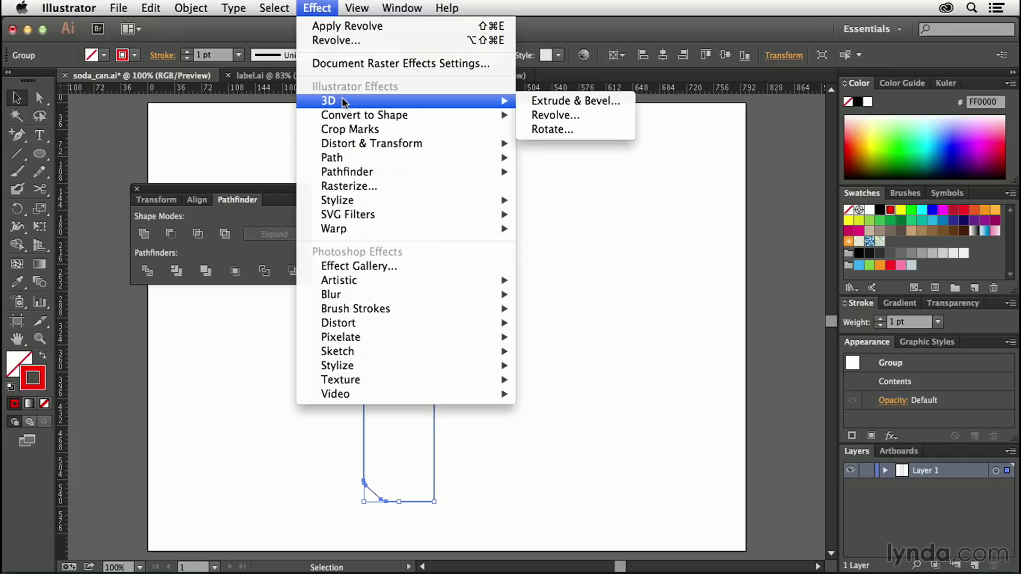
{"action": "left_click", "coordinate": [558, 116]}
{"action": "left_click_drag", "start_coordinate": [617, 161], "coordinate": [553, 128]}
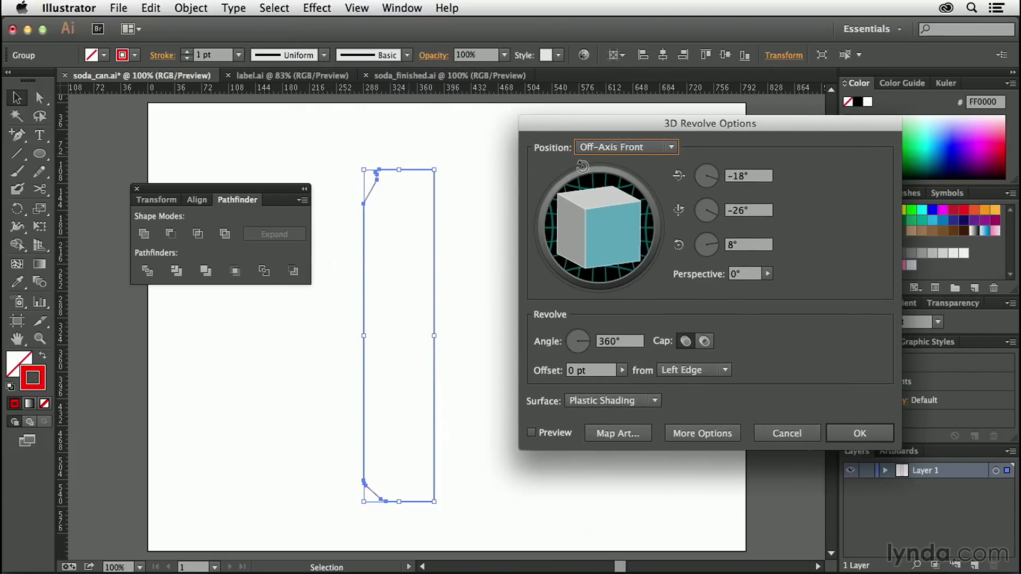
{"action": "left_click", "coordinate": [531, 433]}
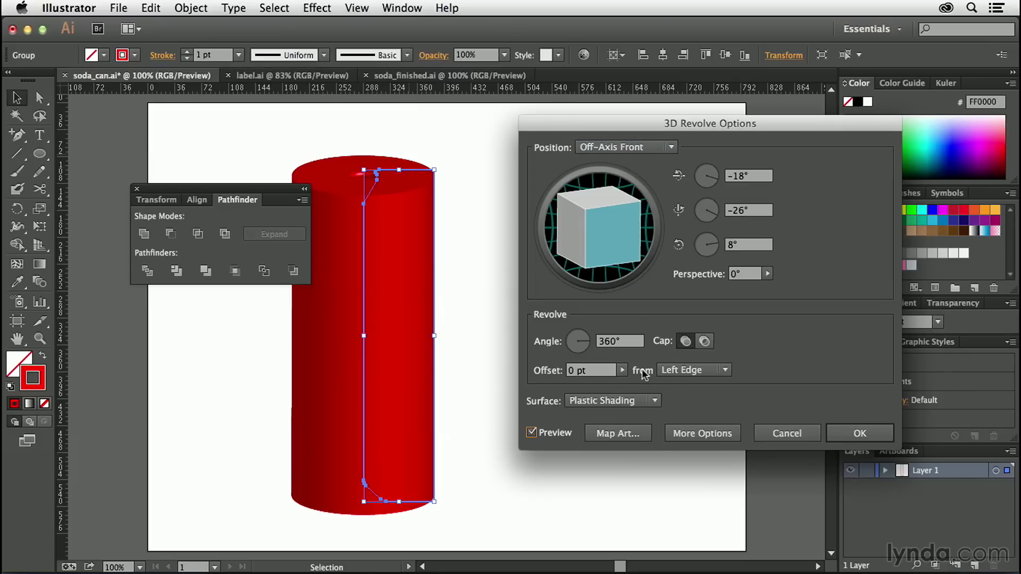
{"action": "left_click", "coordinate": [710, 372]}
{"action": "left_click", "coordinate": [712, 403]}
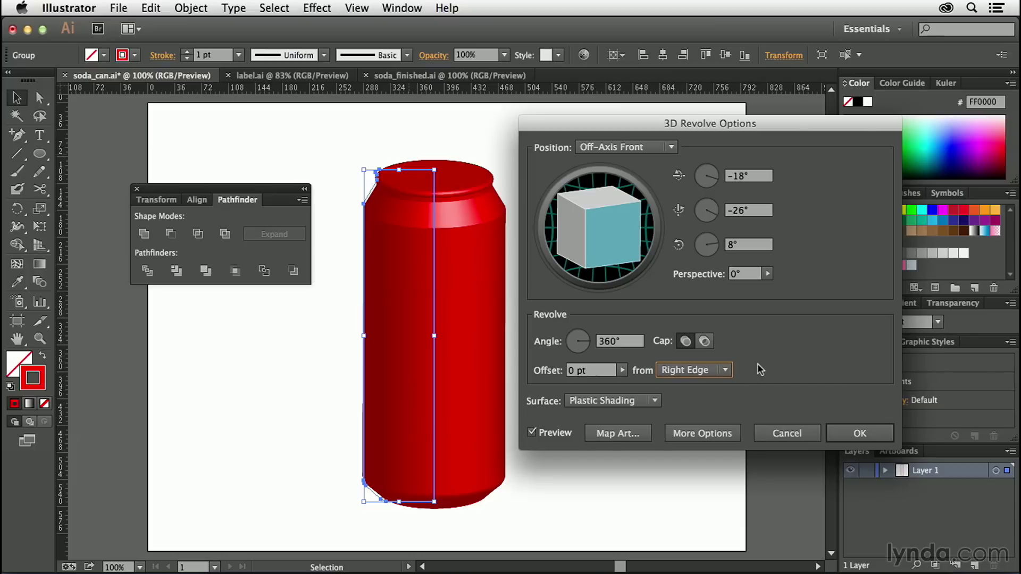
{"action": "left_click", "coordinate": [655, 148]}
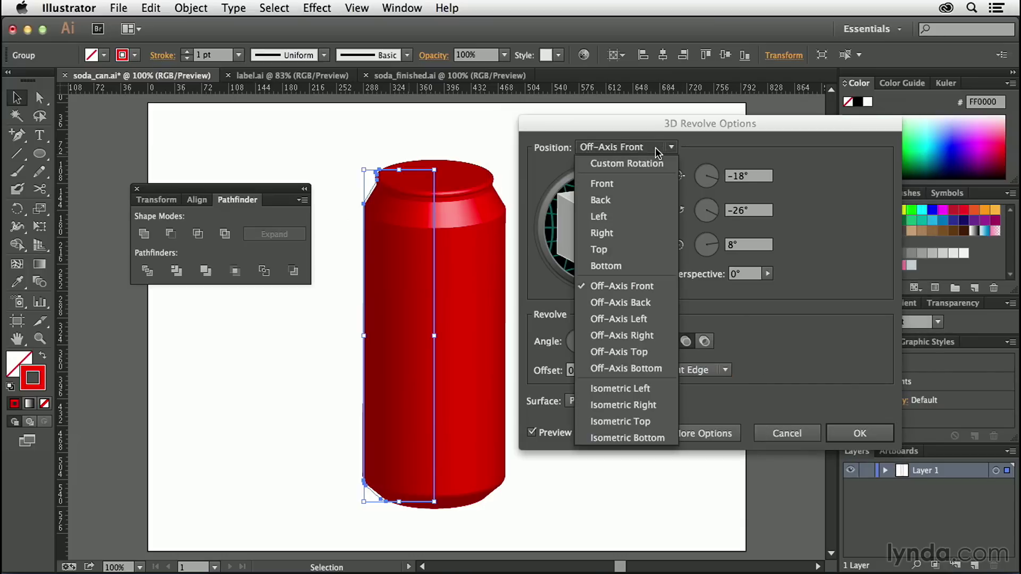
{"action": "left_click", "coordinate": [652, 183]}
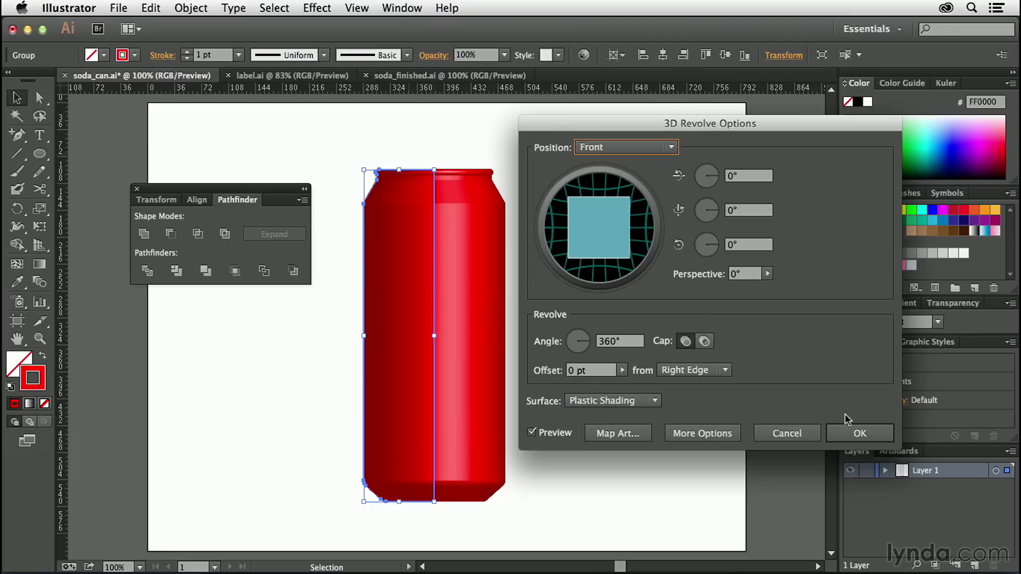
{"action": "left_click", "coordinate": [846, 431]}
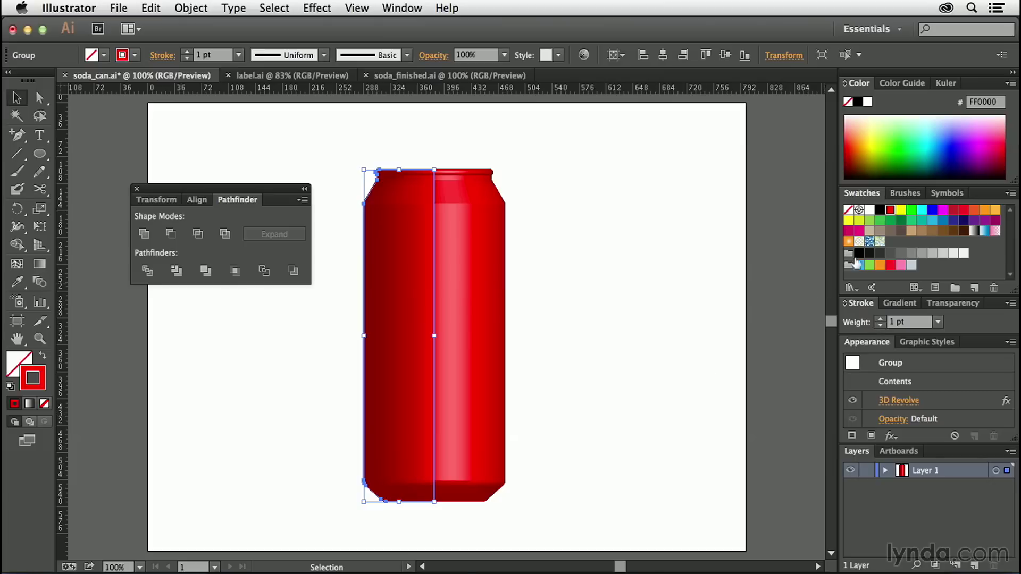
Try several swatch colours, settle on bright green (00FF00), and float the Appearance panel beside the can
{"action": "left_click", "coordinate": [911, 210]}
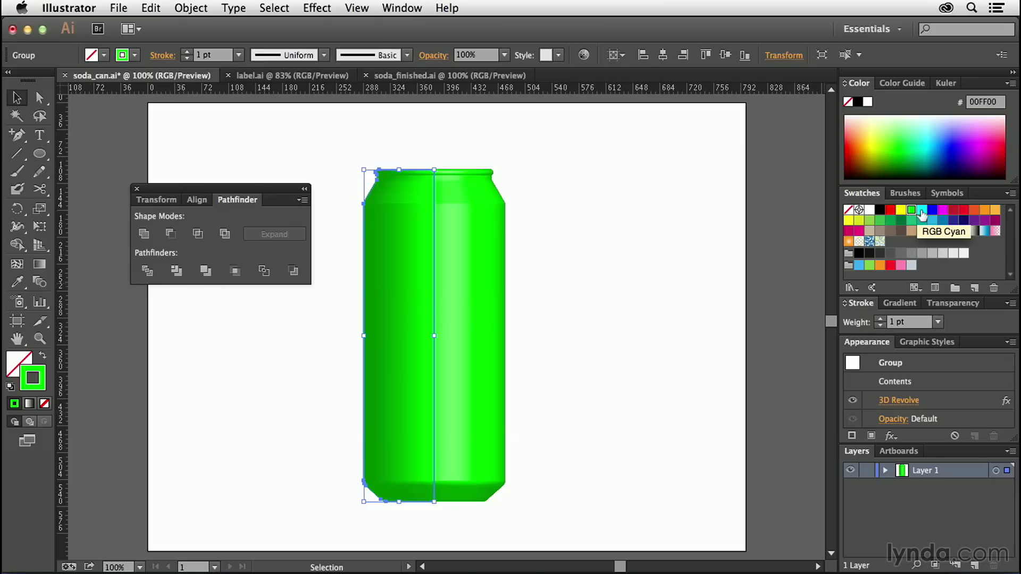
{"action": "left_click", "coordinate": [922, 211]}
{"action": "left_click", "coordinate": [954, 210]}
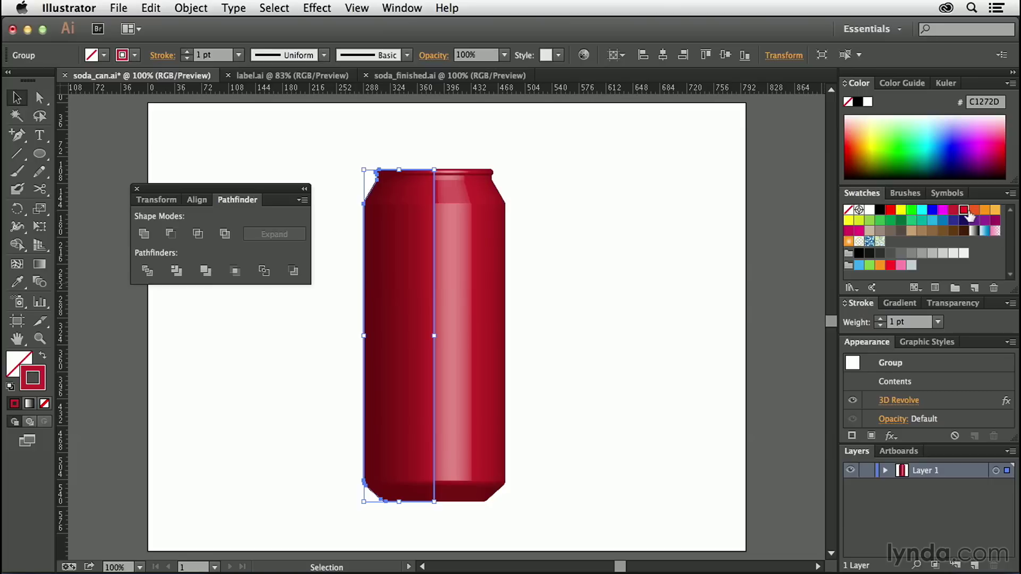
{"action": "left_click", "coordinate": [995, 210]}
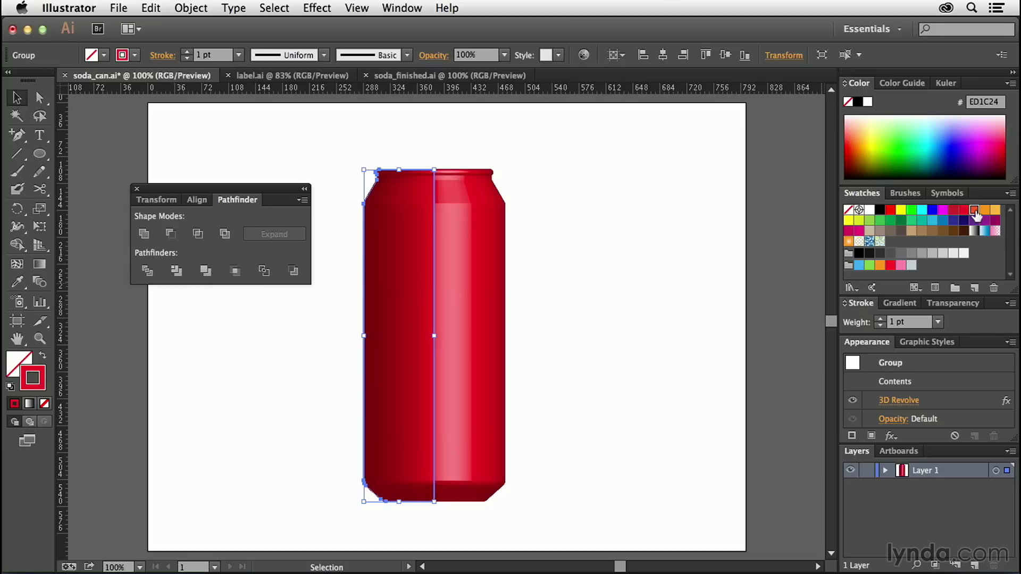
{"action": "left_click", "coordinate": [860, 221]}
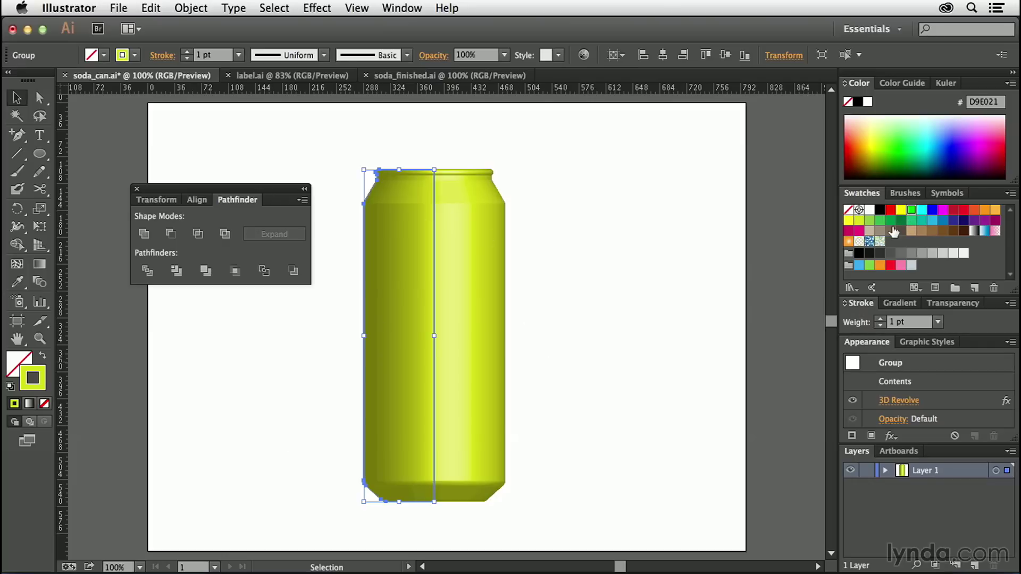
{"action": "left_click", "coordinate": [911, 209]}
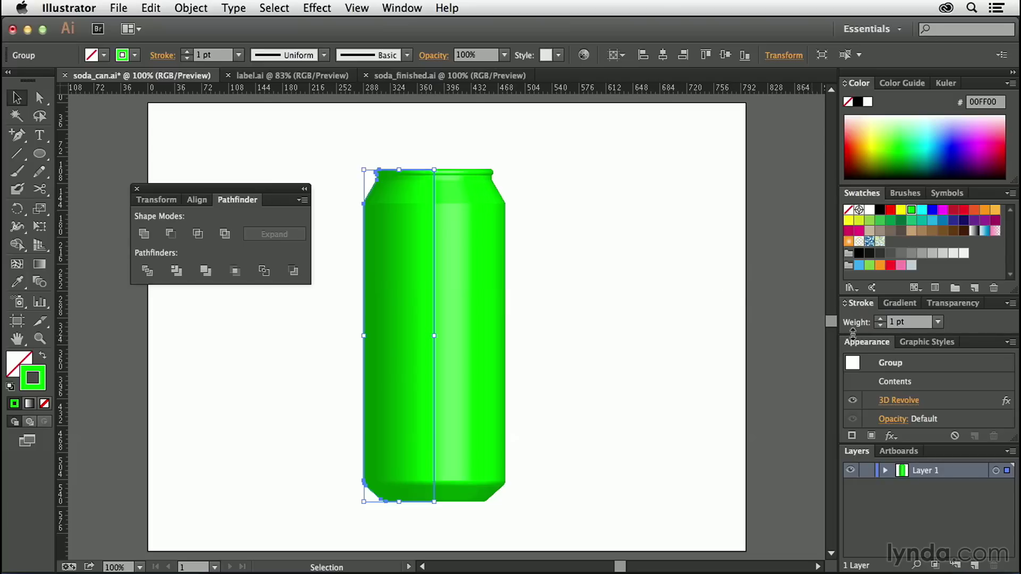
{"action": "left_click_drag", "start_coordinate": [866, 342], "coordinate": [590, 198]}
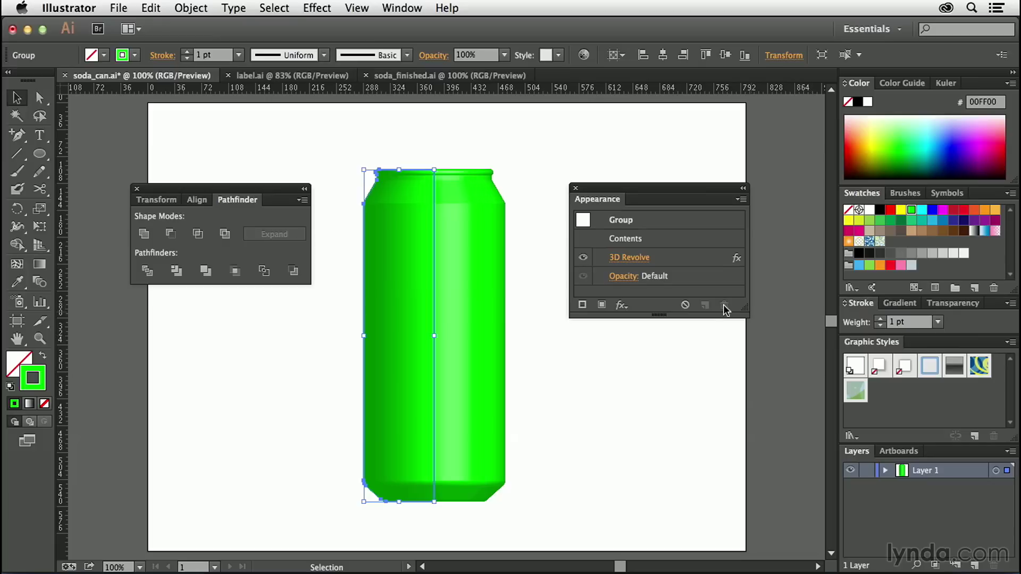
{"action": "left_click", "coordinate": [627, 259]}
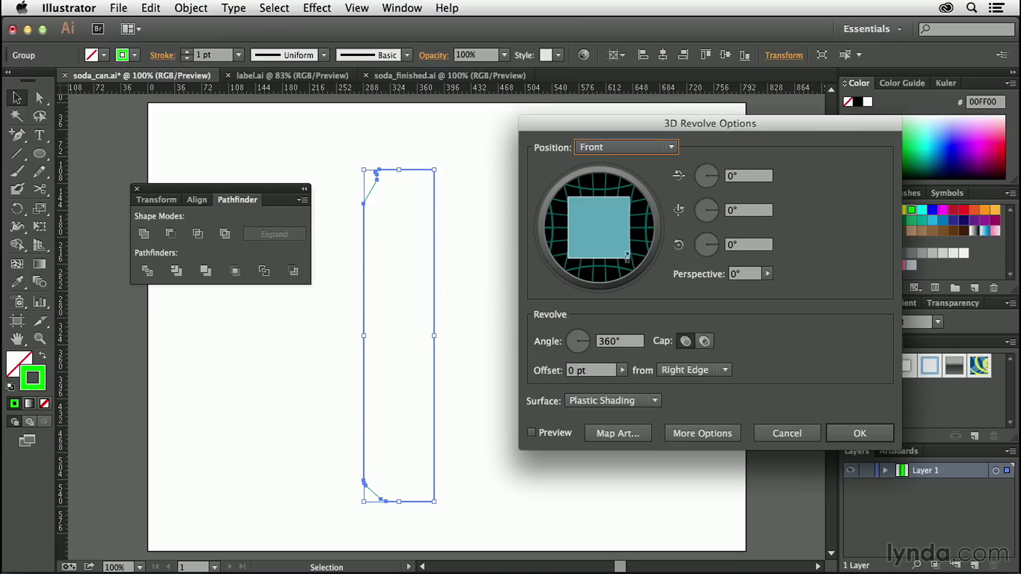
{"action": "left_click", "coordinate": [533, 435]}
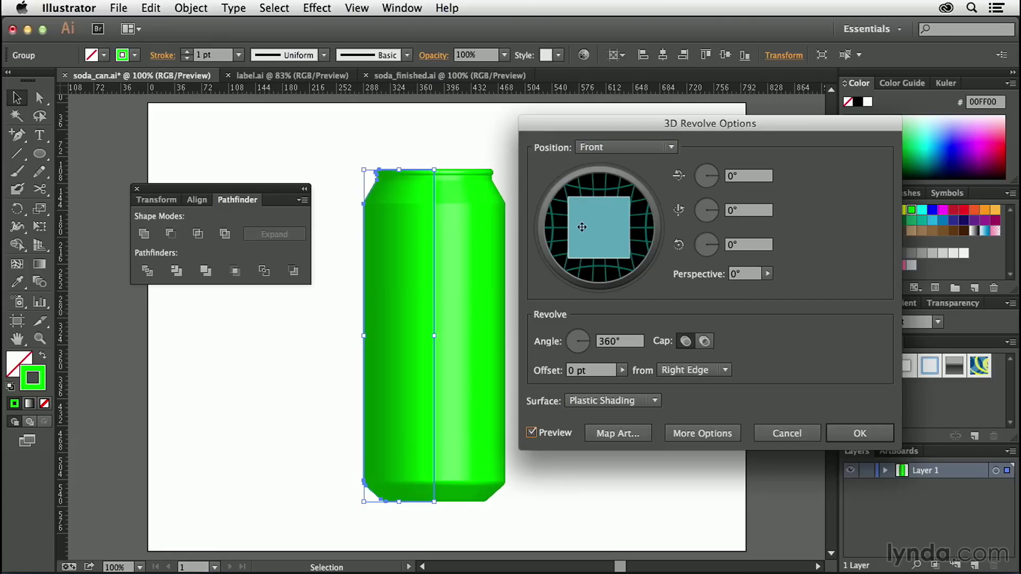
{"action": "left_click_drag", "start_coordinate": [582, 227], "coordinate": [622, 346]}
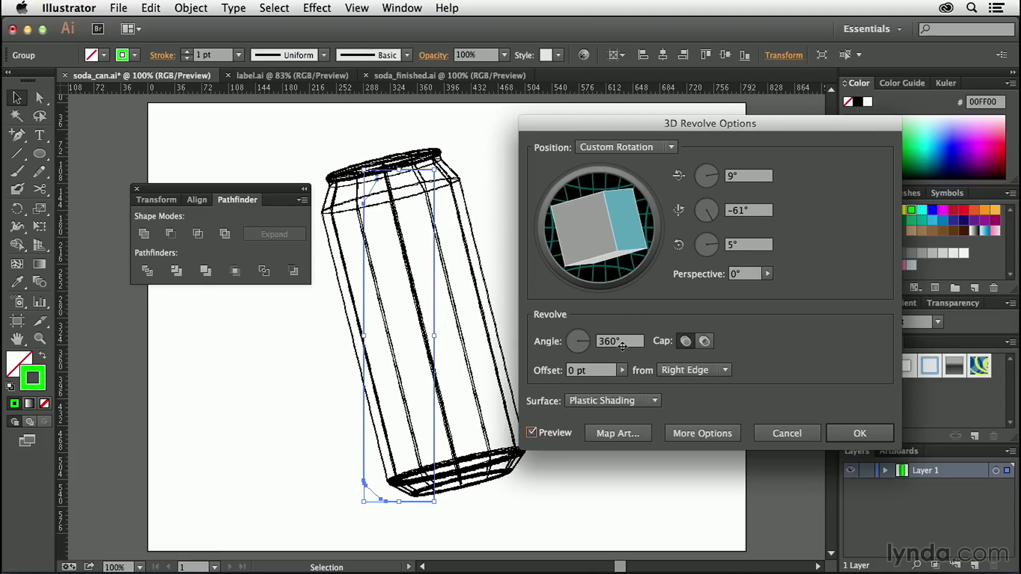
{"action": "left_click", "coordinate": [786, 434]}
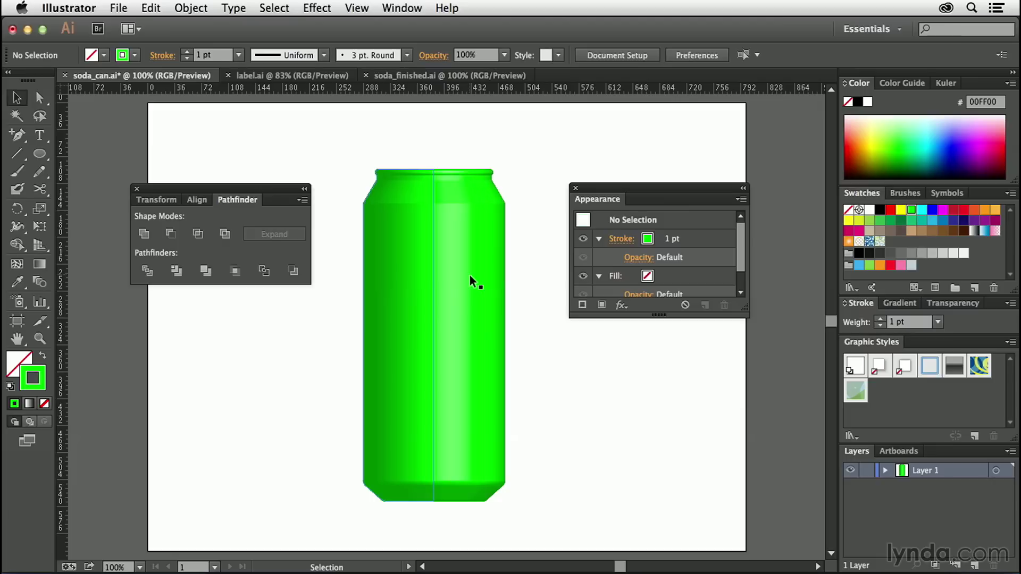
Select the green 3D can group on the artboard with the Selection tool
{"action": "left_click", "coordinate": [432, 258]}
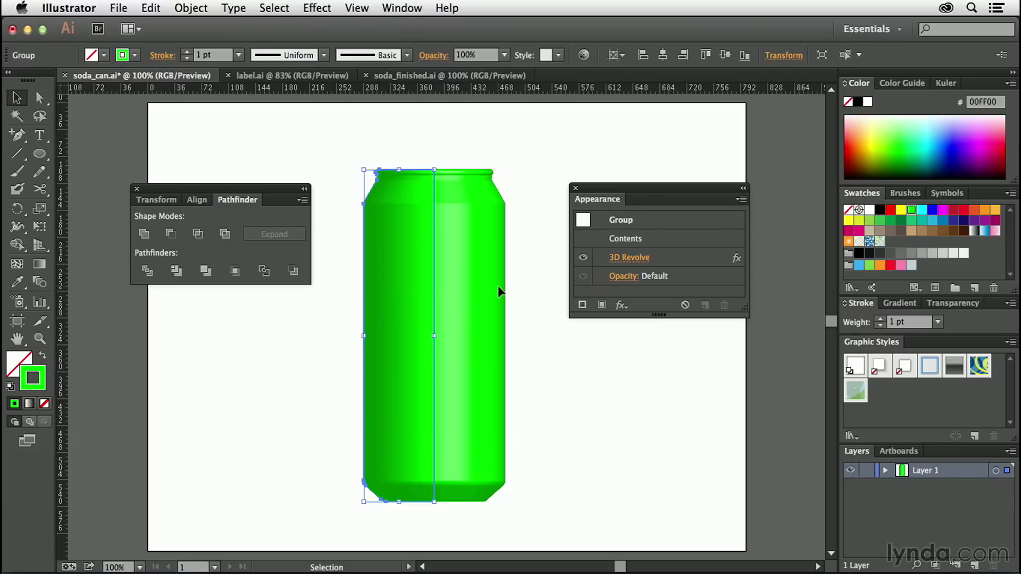
Create a Graphic symbol named 'Soda Can' from the can with Align to Pixel Grid unchecked
{"action": "key", "text": "F8"}
{"action": "type", "text": "Soda Can"}
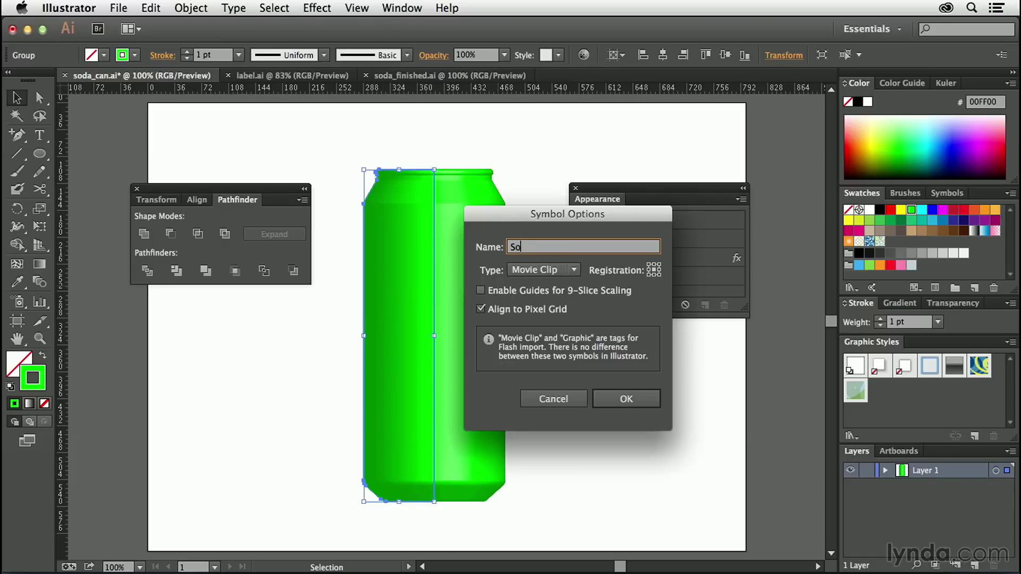
{"action": "left_click", "coordinate": [518, 272]}
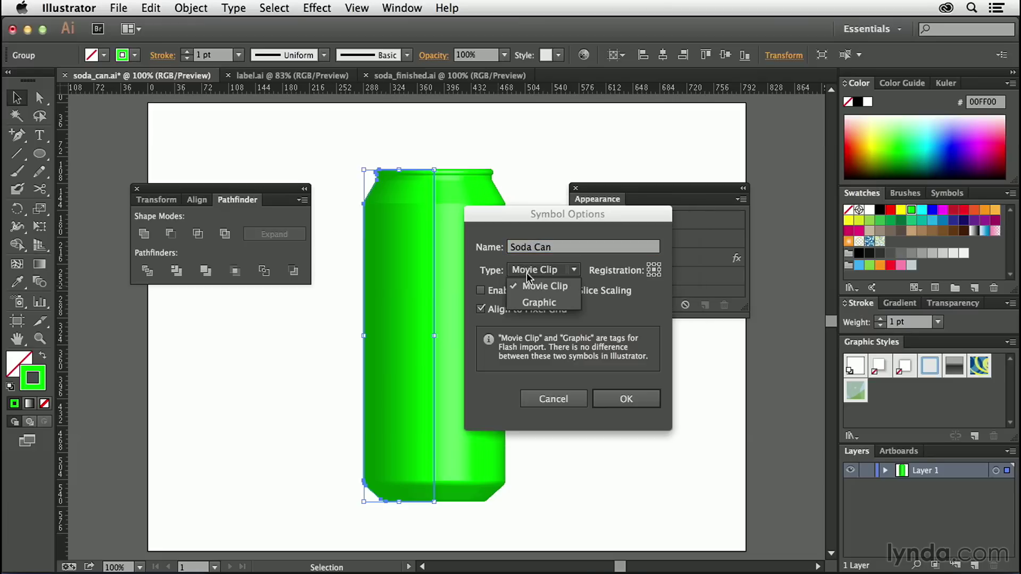
{"action": "left_click", "coordinate": [532, 303]}
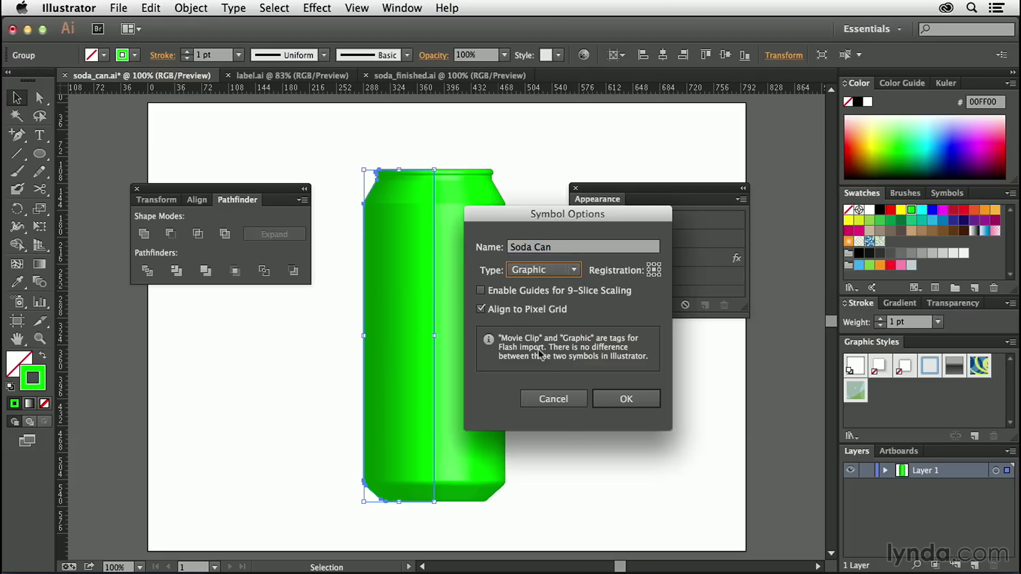
{"action": "left_click", "coordinate": [501, 311]}
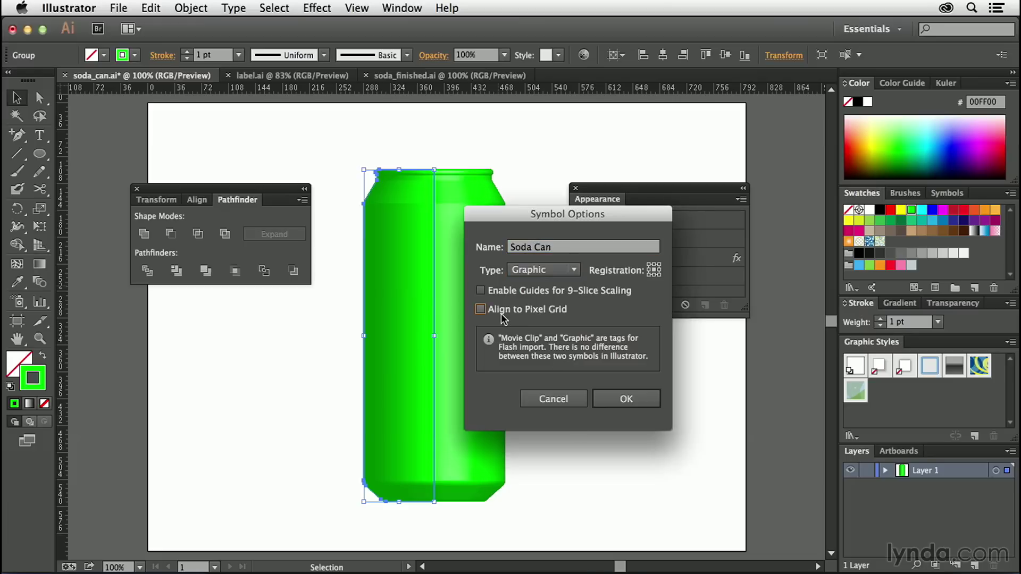
{"action": "left_click", "coordinate": [626, 398]}
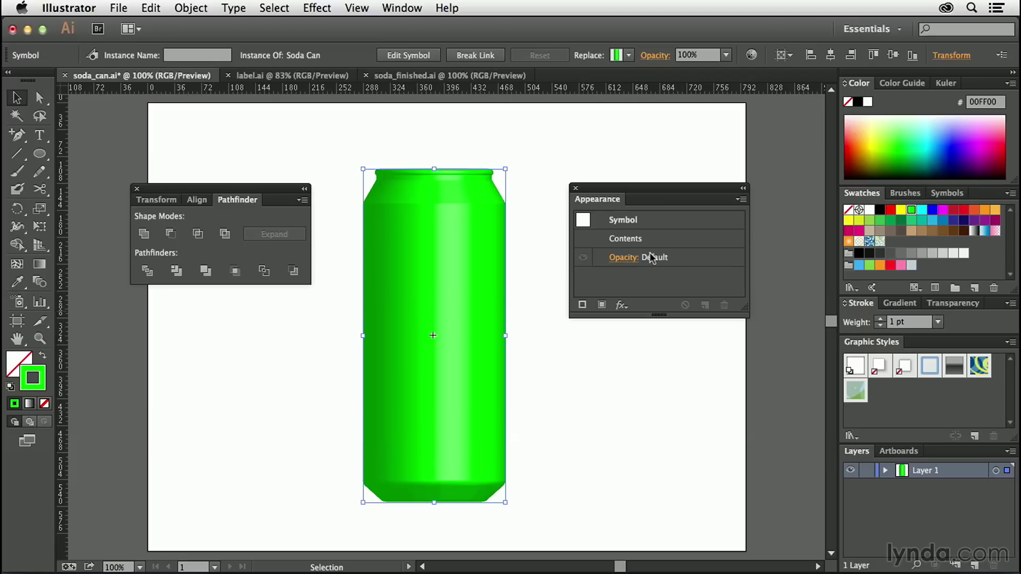
Enter editing mode for the Soda Can symbol, suppressing future edit warnings, and widen the Appearance panel
{"action": "left_click", "coordinate": [407, 56]}
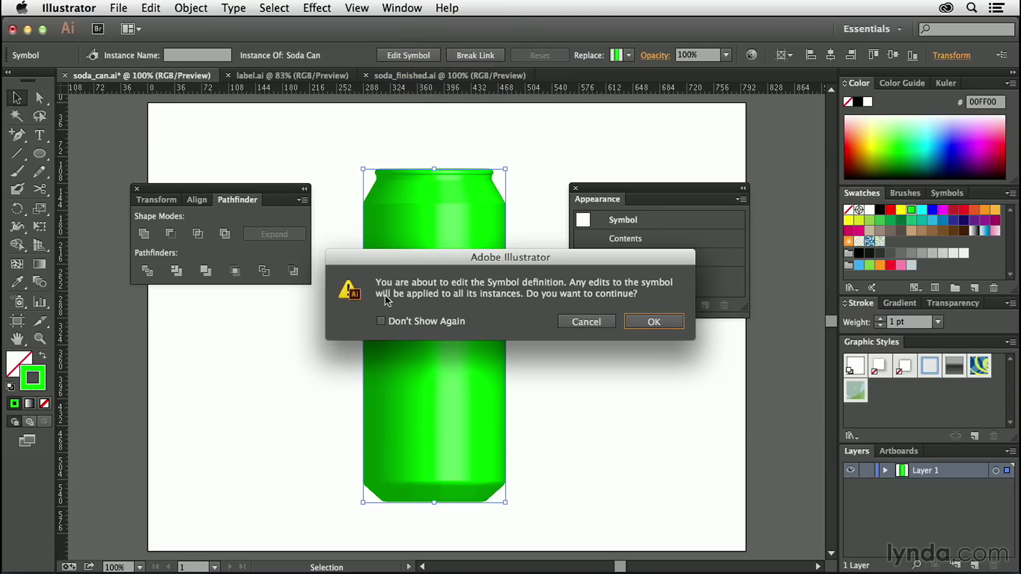
{"action": "left_click", "coordinate": [410, 321]}
{"action": "left_click", "coordinate": [654, 321]}
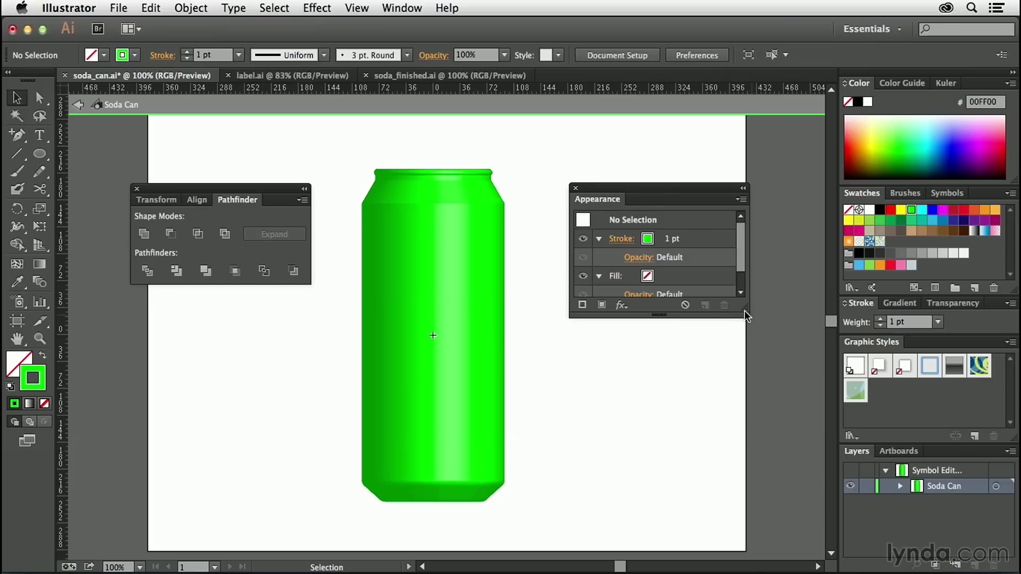
{"action": "left_click_drag", "start_coordinate": [745, 311], "coordinate": [751, 397]}
Inspect the can's 3D Revolve settings, cancel without changes, and exit symbol editing
{"action": "left_click", "coordinate": [399, 273]}
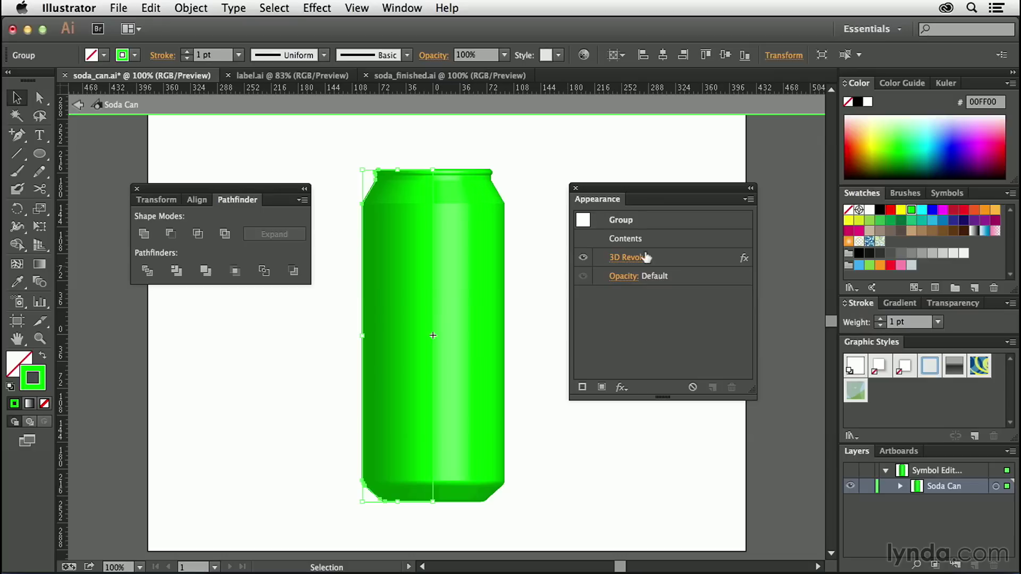
{"action": "left_click", "coordinate": [641, 258]}
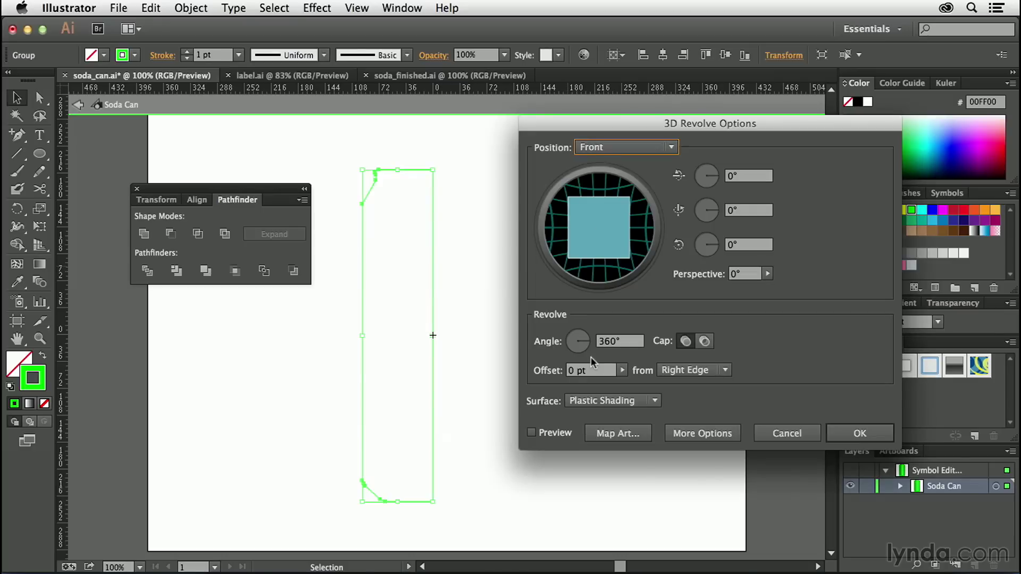
{"action": "left_click", "coordinate": [787, 433]}
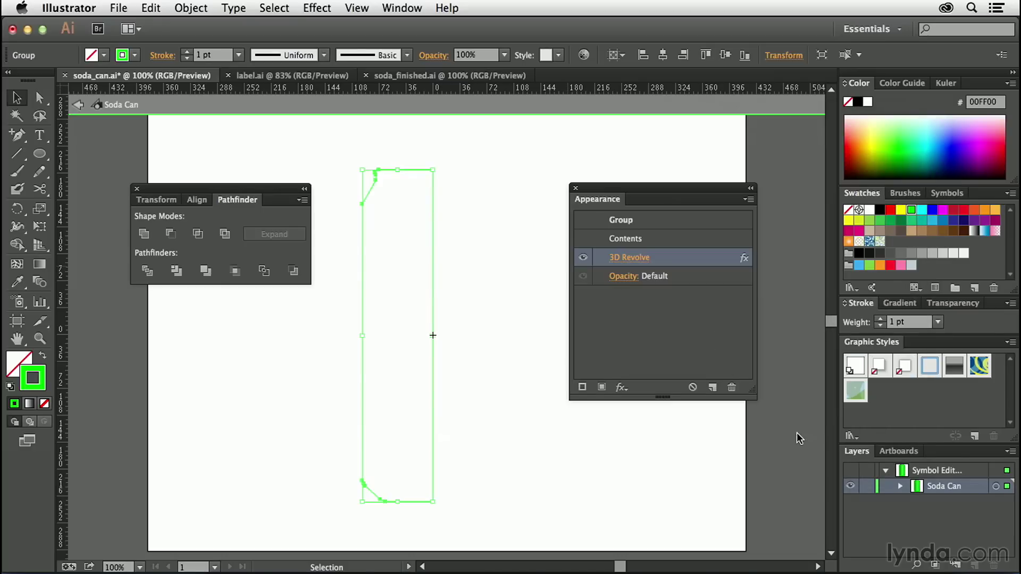
{"action": "left_click", "coordinate": [78, 105]}
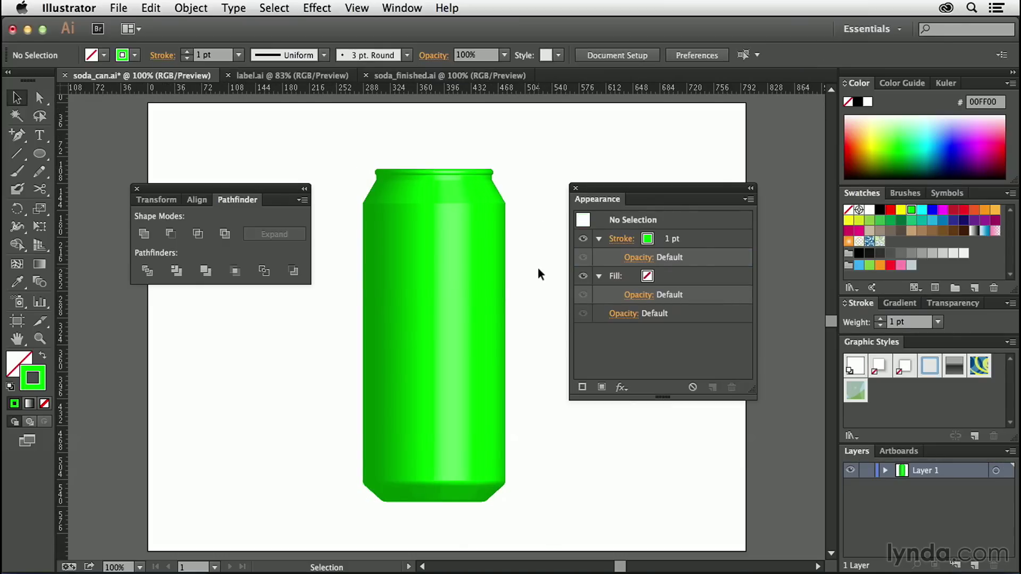